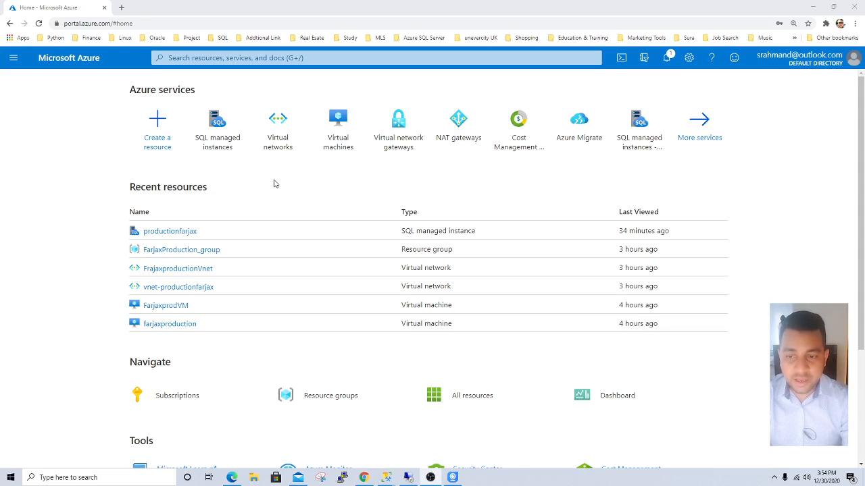
- Start creating a new SQL managed instance from the list of existing managed instances
{"action": "left_click", "coordinate": [221, 139]}
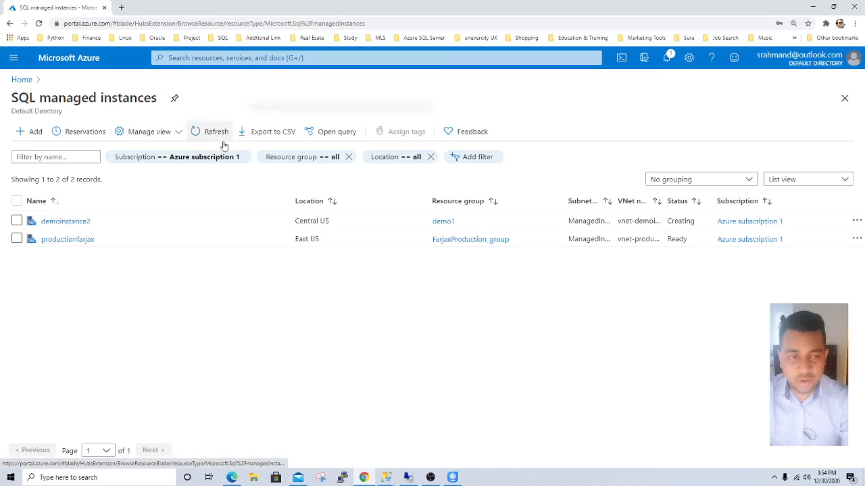
{"action": "left_click", "coordinate": [31, 132]}
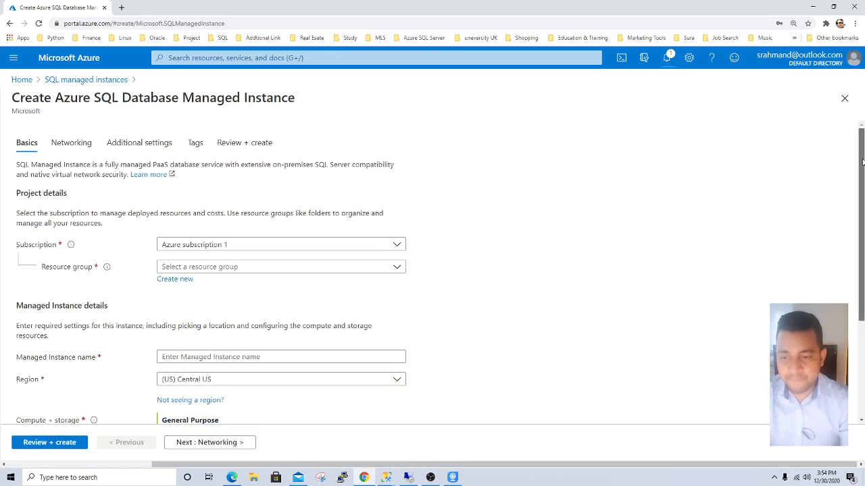
{"action": "left_click_drag", "start_coordinate": [862, 161], "coordinate": [862, 179]}
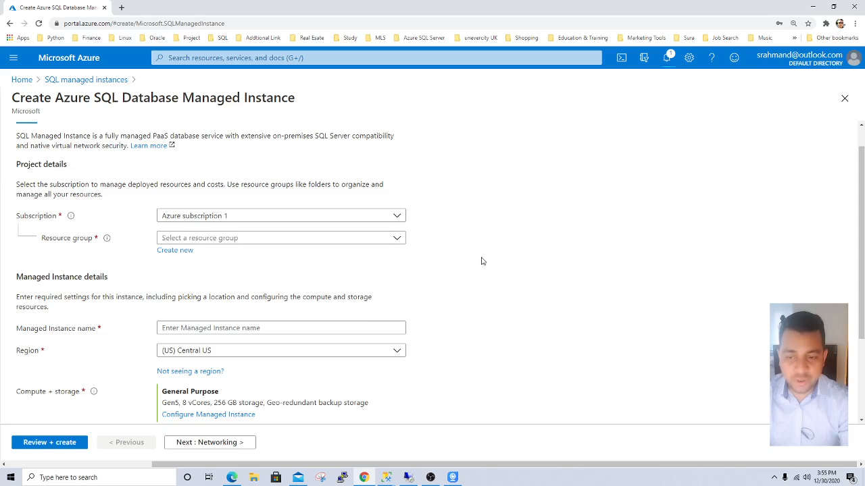
- Create a new resource group named demofive for the managed instance
{"action": "left_click", "coordinate": [181, 253]}
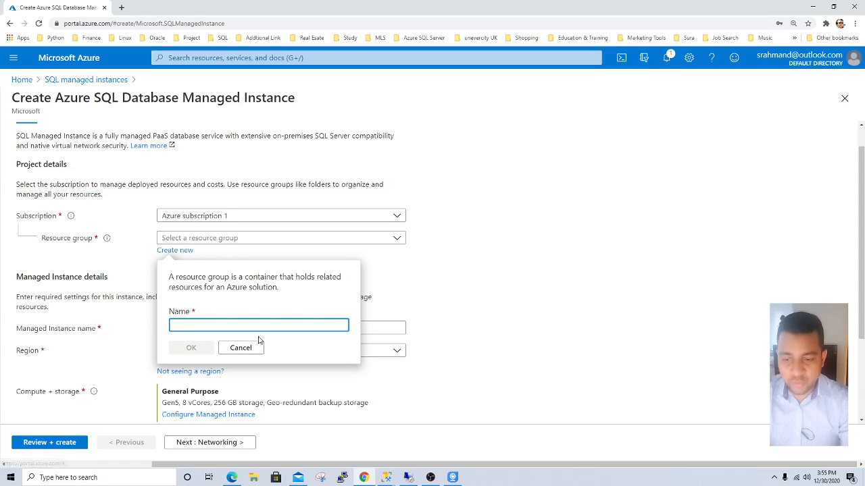
{"action": "type", "text": "de"}
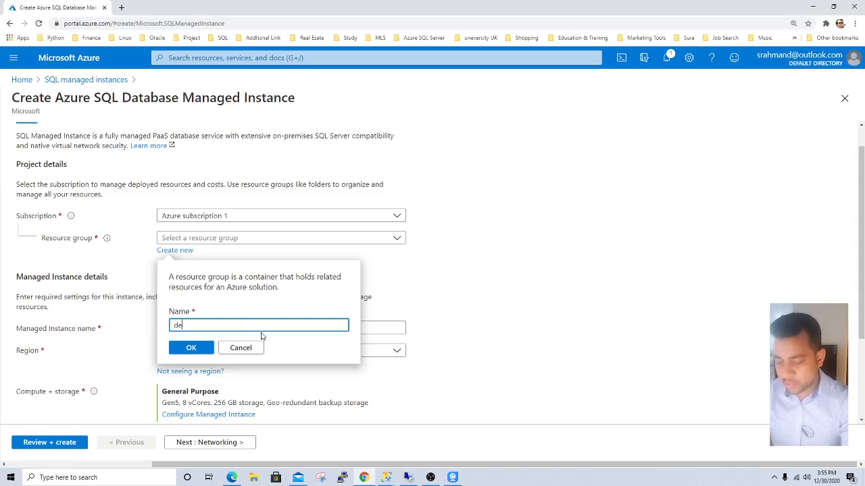
{"action": "type", "text": "mofive"}
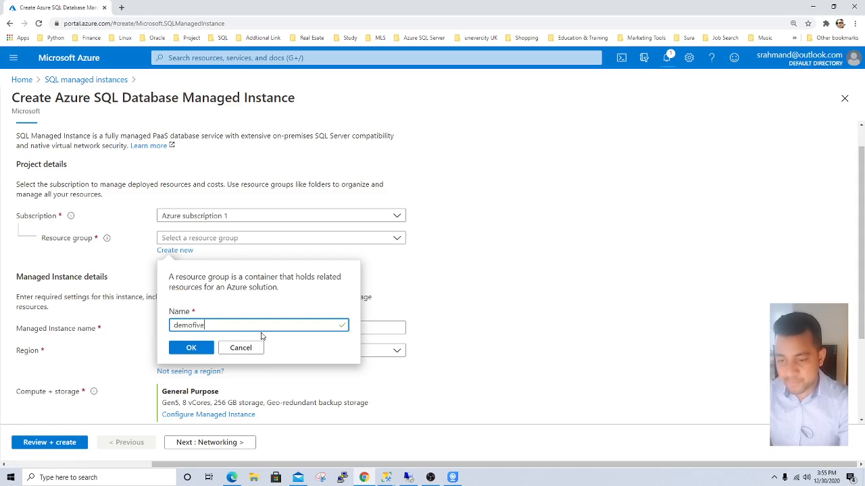
{"action": "left_click", "coordinate": [190, 348]}
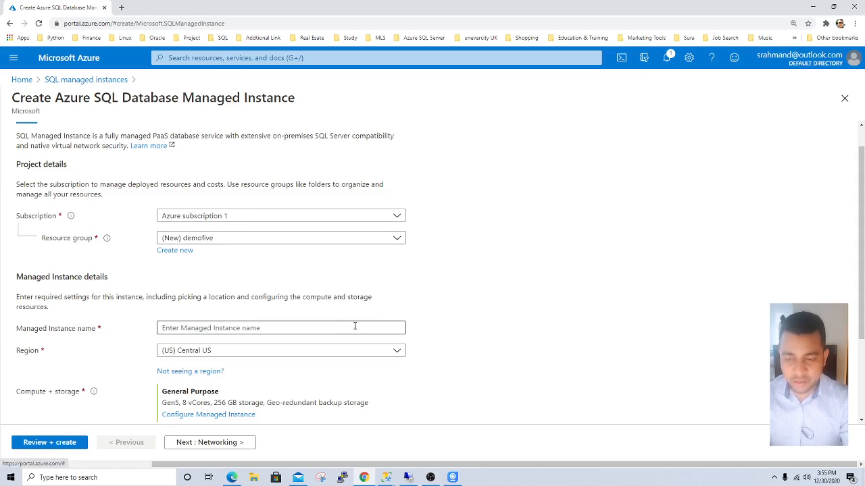
- Name the managed instance demofive
{"action": "scroll", "coordinate": [495, 278], "scroll_direction": "down", "scroll_amount": 1}
{"action": "scroll", "coordinate": [495, 278], "scroll_direction": "up", "scroll_amount": 1}
{"action": "scroll", "coordinate": [500, 282], "scroll_direction": "down", "scroll_amount": 1}
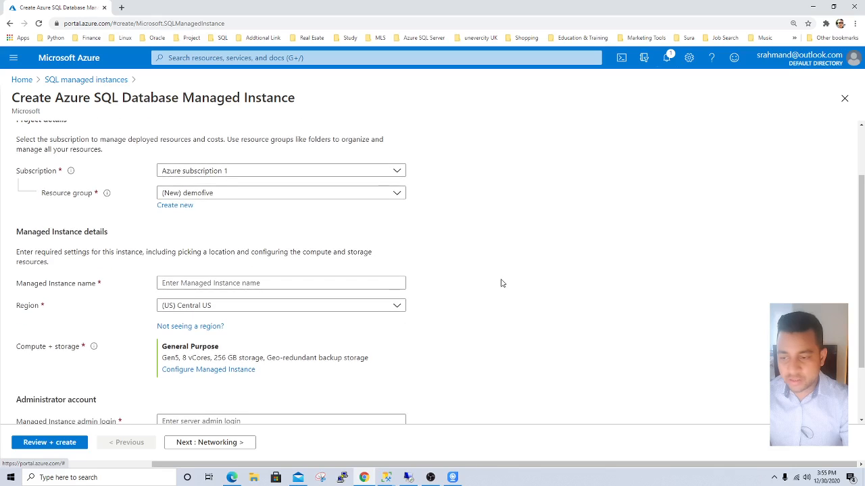
{"action": "left_click", "coordinate": [257, 283]}
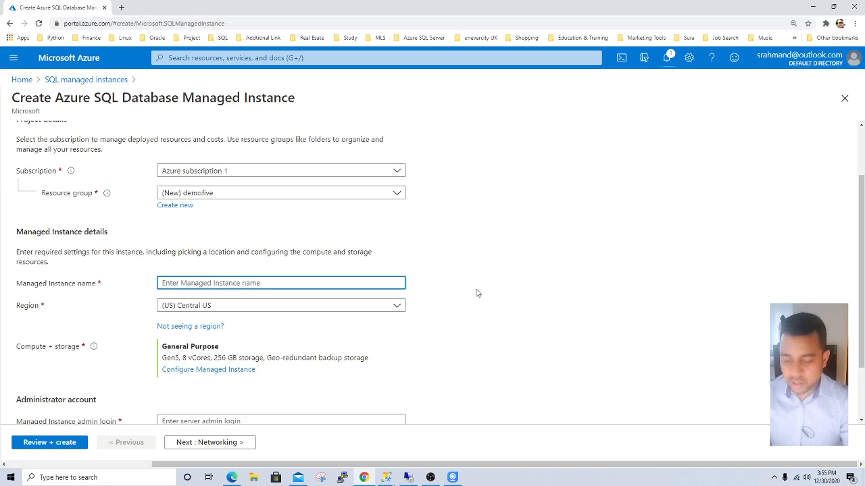
{"action": "type", "text": "dev"}
{"action": "key", "text": "BackSpace"}
{"action": "key", "text": "BackSpace"}
{"action": "key", "text": "BackSpace"}
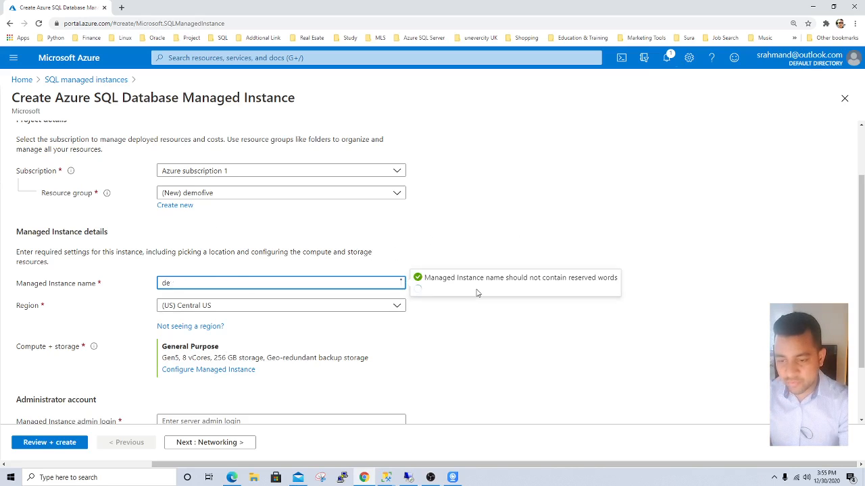
{"action": "type", "text": "demofive"}
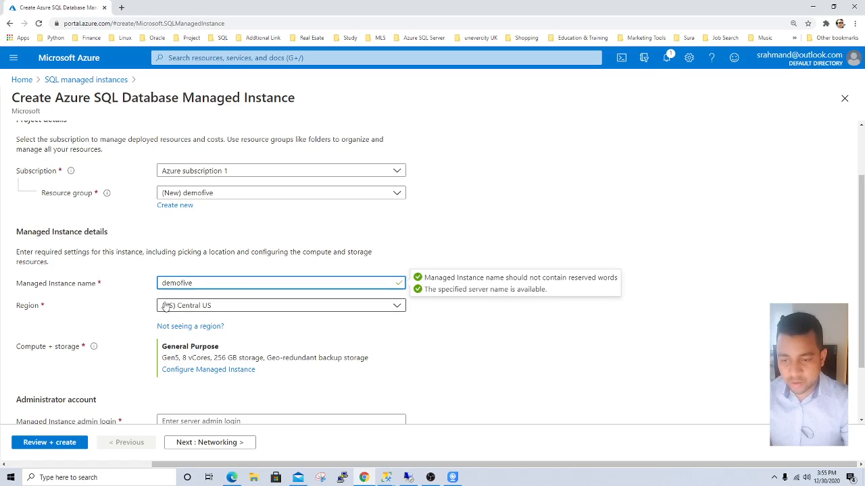
{"action": "scroll", "coordinate": [520, 340], "scroll_direction": "down", "scroll_amount": 1}
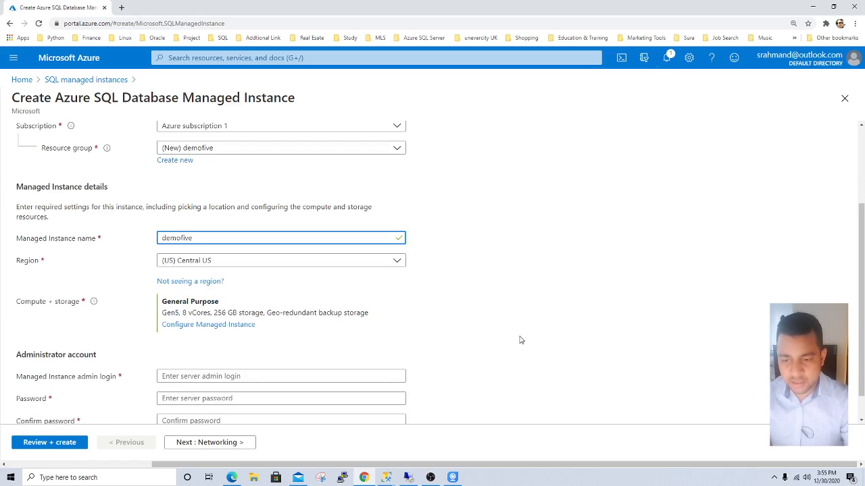
{"action": "left_click", "coordinate": [393, 268]}
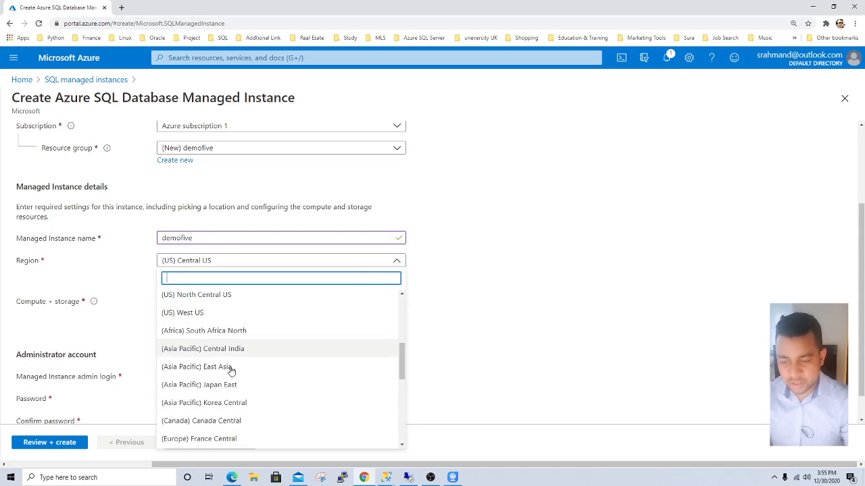
{"action": "left_click", "coordinate": [527, 289]}
- Open the compute and storage configuration of the managed instance at its compute hardware settings
{"action": "scroll", "coordinate": [527, 290], "scroll_direction": "down", "scroll_amount": 1}
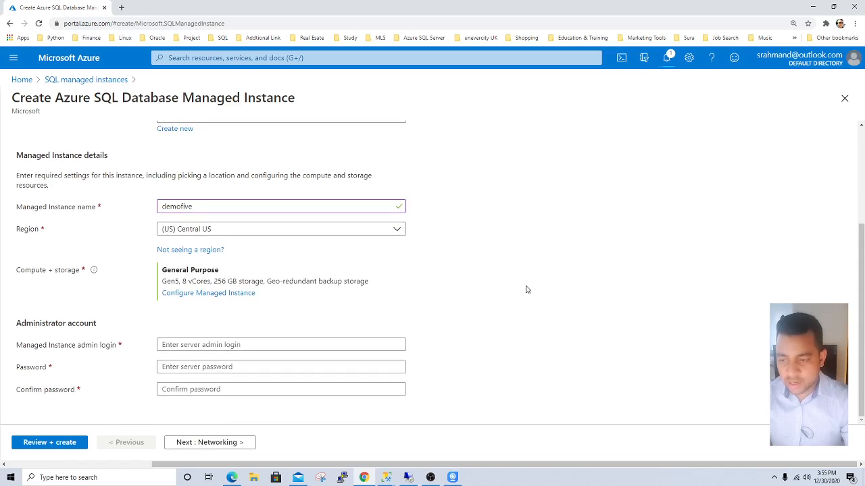
{"action": "left_click", "coordinate": [204, 293]}
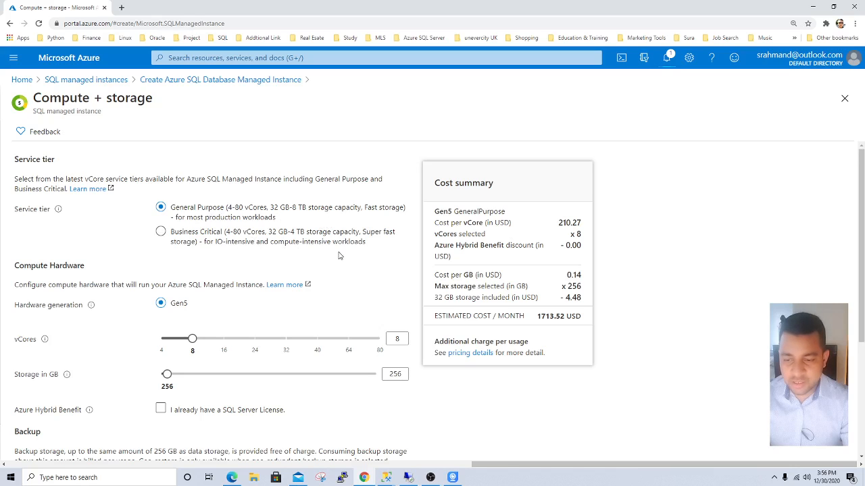
{"action": "scroll", "coordinate": [340, 257], "scroll_direction": "down", "scroll_amount": 2}
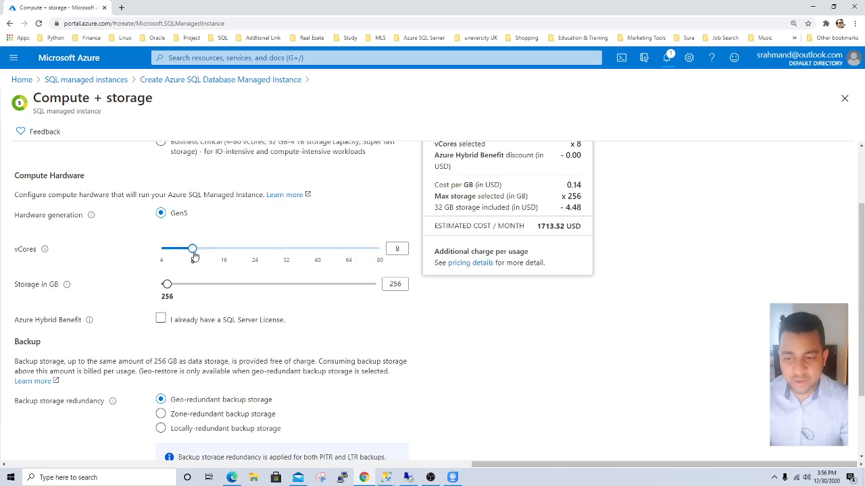
{"action": "left_click_drag", "start_coordinate": [203, 255], "coordinate": [199, 273]}
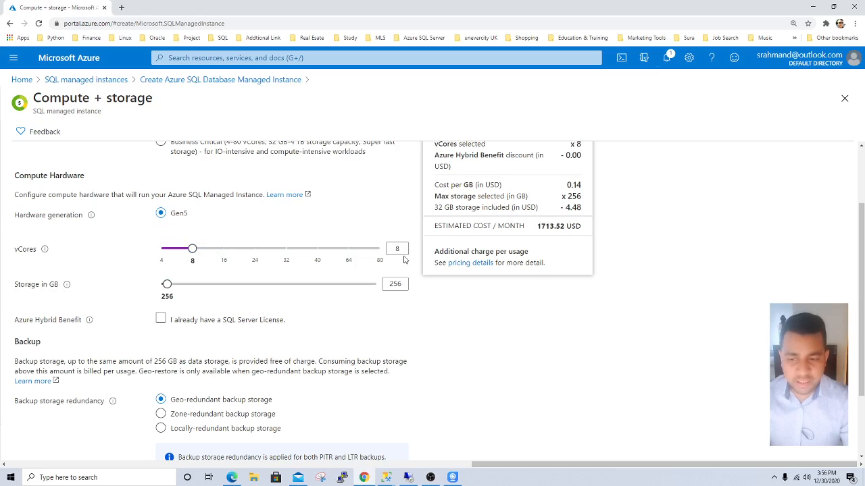
- Try out compute sizes for the instance: 32 GB storage, 80 vCores, 8 vCores, and 8192 GB storage
{"action": "mouse_move", "coordinate": [166, 284]}
{"action": "left_mouse_down"}
{"action": "mouse_move", "coordinate": [196, 288]}
{"action": "mouse_move", "coordinate": [161, 286]}
{"action": "left_mouse_up"}
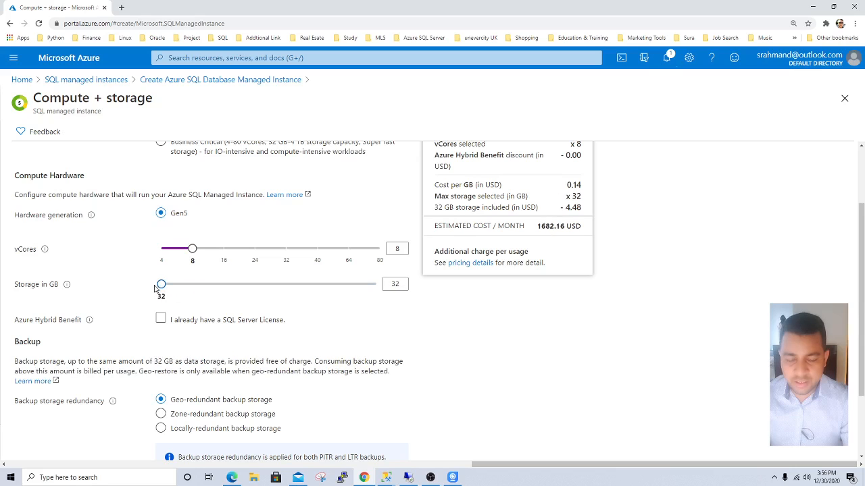
{"action": "left_click_drag", "start_coordinate": [192, 262], "coordinate": [385, 263]}
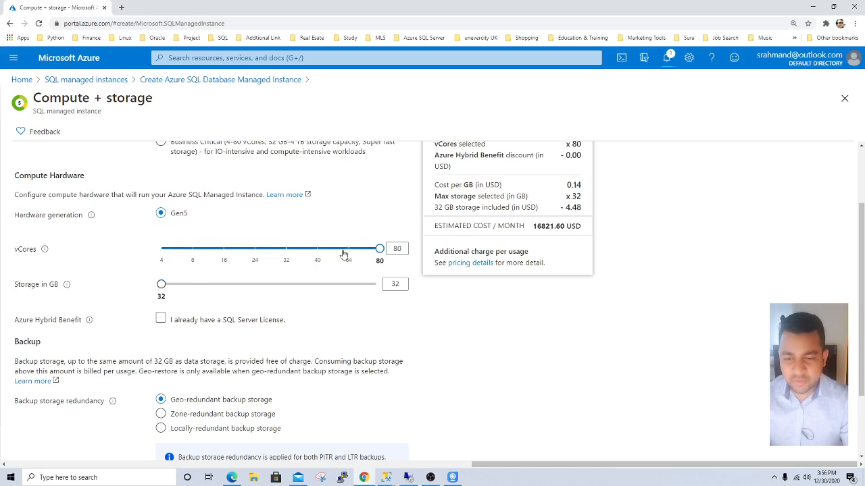
{"action": "left_click_drag", "start_coordinate": [379, 249], "coordinate": [182, 257]}
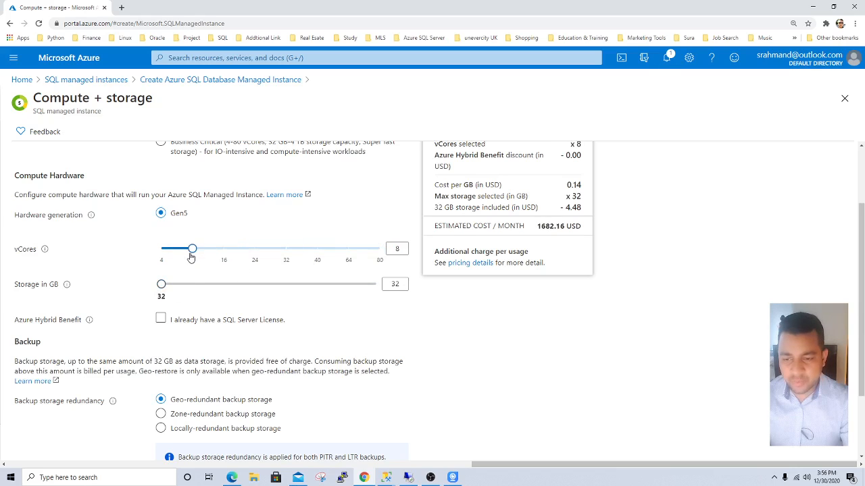
{"action": "left_click_drag", "start_coordinate": [161, 285], "coordinate": [390, 300]}
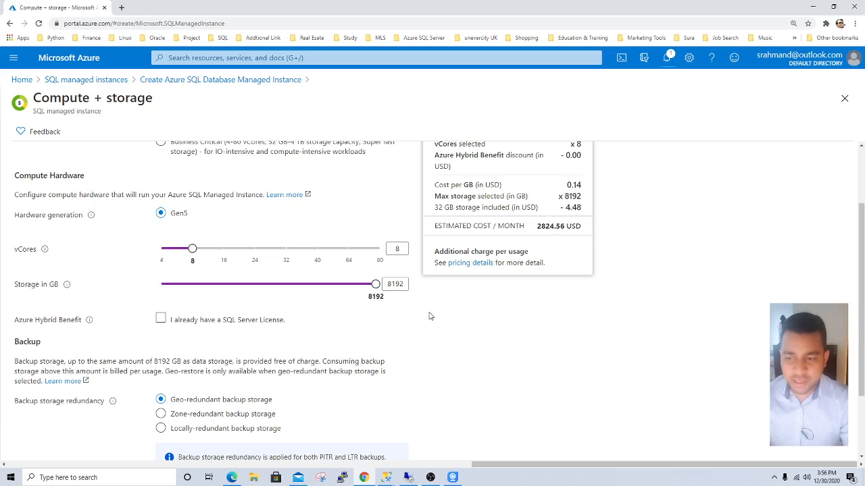
- Set the instance's storage to 416 GB and apply the compute and storage configuration
{"action": "left_click_drag", "start_coordinate": [376, 284], "coordinate": [172, 287]}
{"action": "mouse_move", "coordinate": [191, 251]}
{"action": "left_mouse_down"}
{"action": "mouse_move", "coordinate": [173, 258]}
{"action": "mouse_move", "coordinate": [190, 258]}
{"action": "left_mouse_up"}
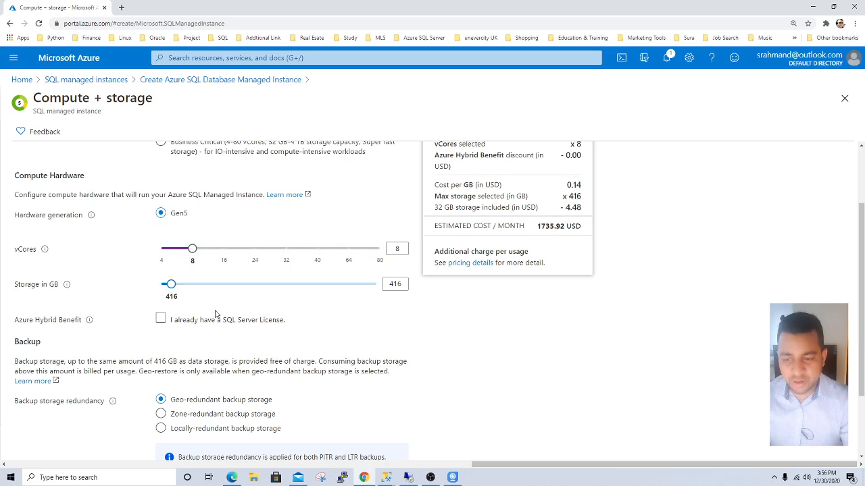
{"action": "scroll", "coordinate": [464, 330], "scroll_direction": "down", "scroll_amount": 1}
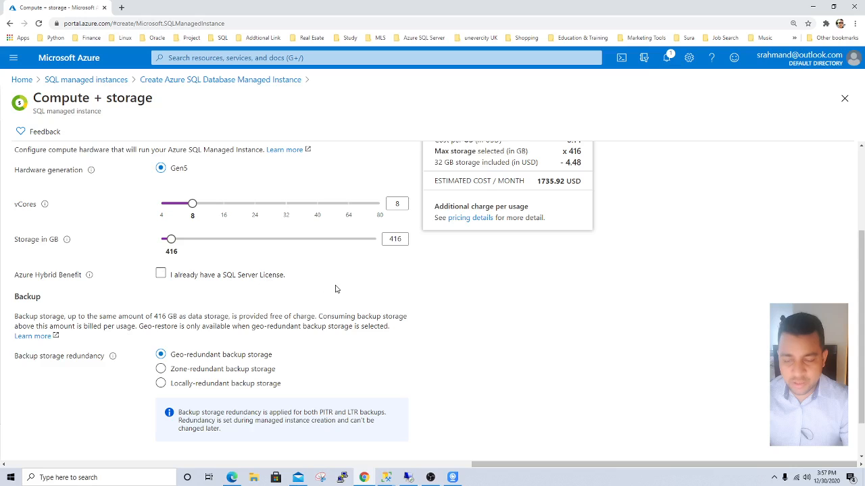
{"action": "scroll", "coordinate": [480, 319], "scroll_direction": "down", "scroll_amount": 2}
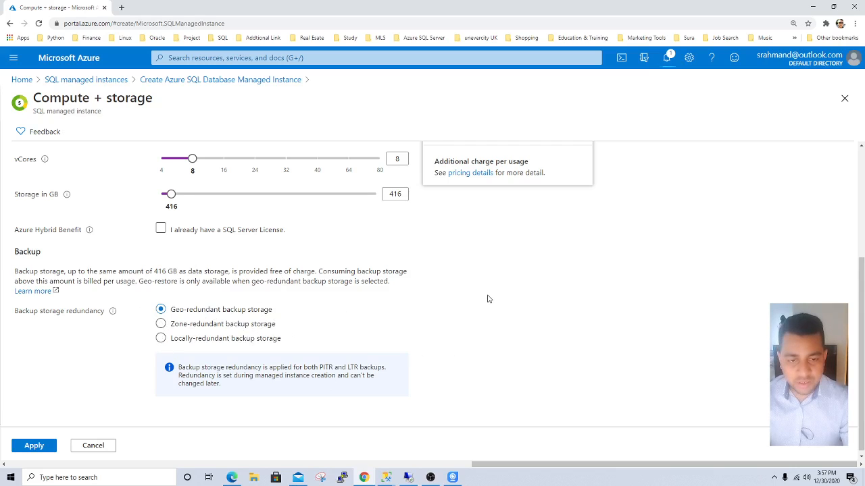
{"action": "left_click", "coordinate": [37, 446]}
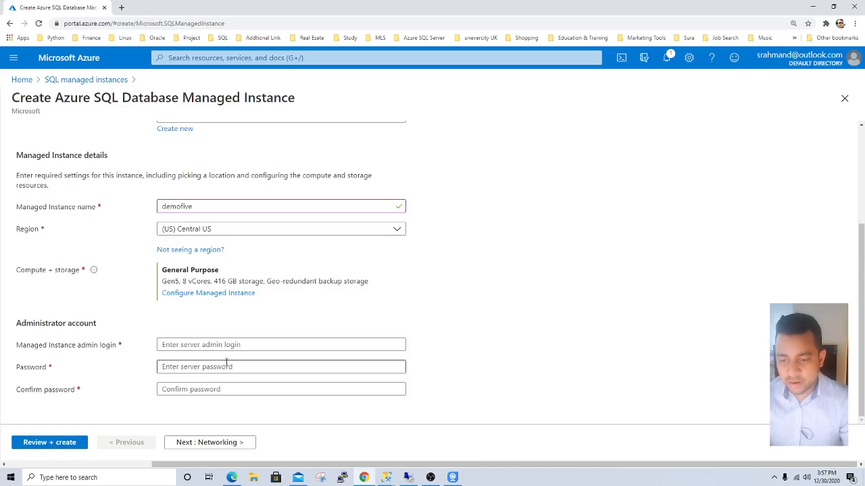
- Set the managed instance admin login to demofiveadmin
{"action": "left_click", "coordinate": [239, 346]}
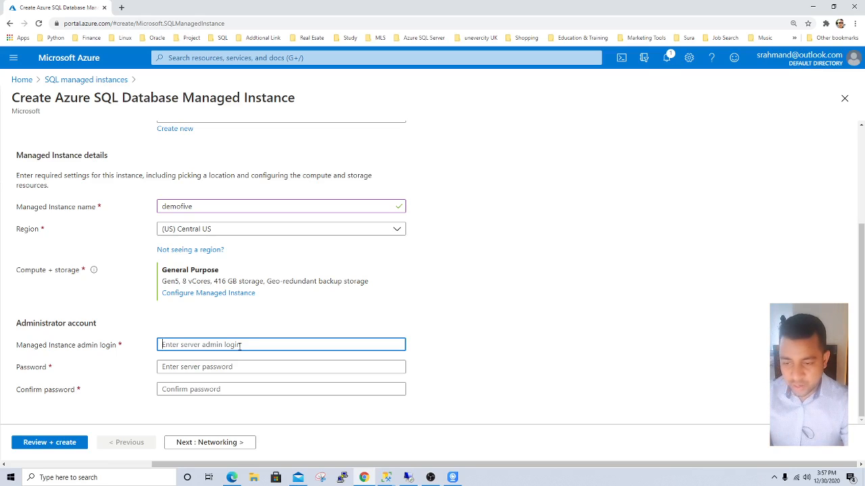
{"action": "type", "text": "de"}
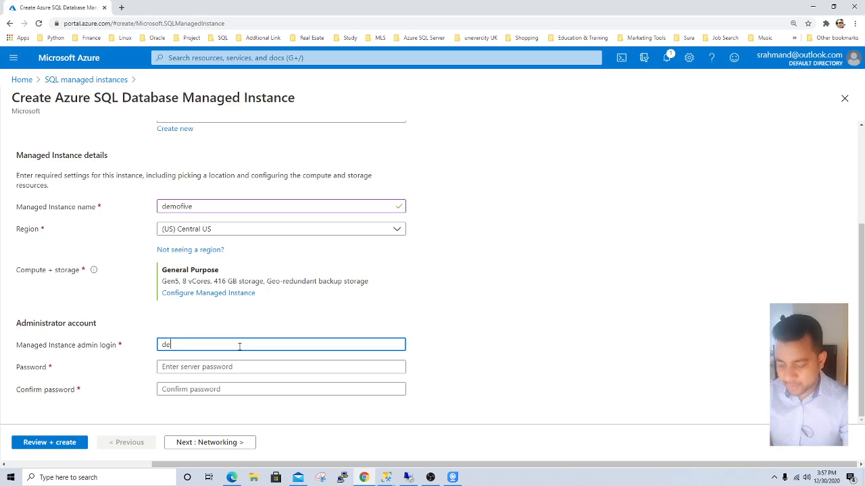
{"action": "key", "text": "BackSpace"}
{"action": "key", "text": "BackSpace"}
{"action": "type", "text": "demo"}
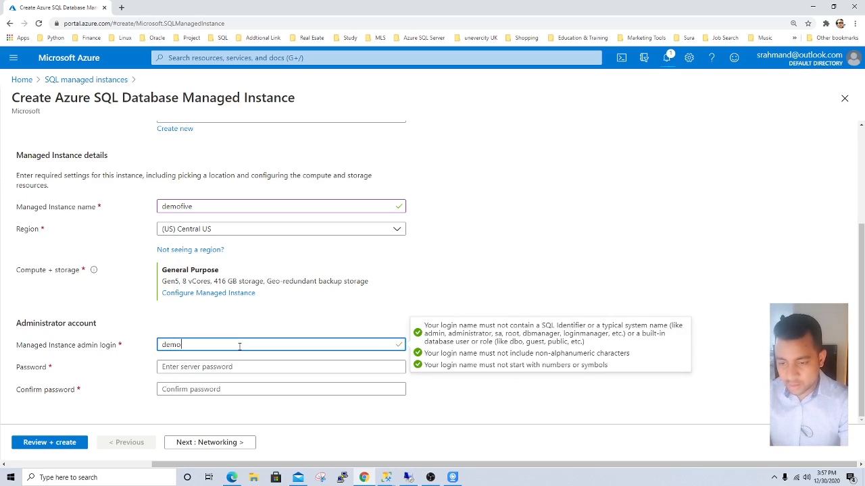
{"action": "type", "text": "fivead"}
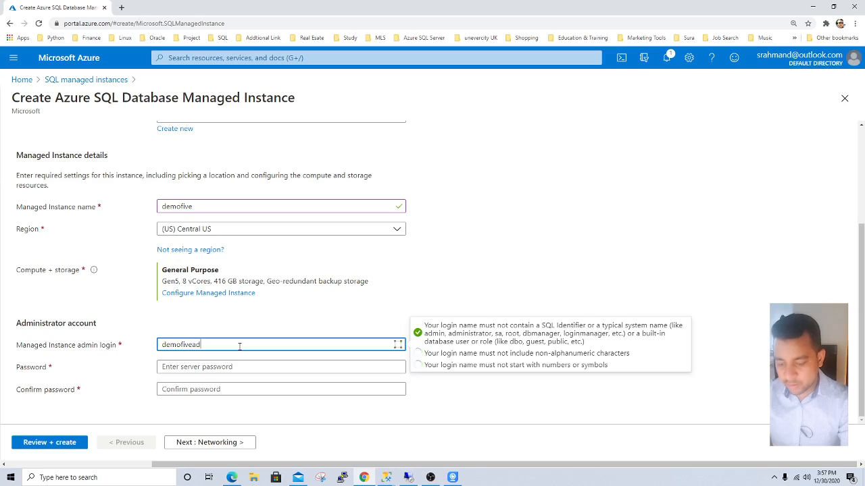
{"action": "type", "text": "min"}
- Enter the administrator account password and repeat it in the confirmation field
{"action": "left_click", "coordinate": [240, 368]}
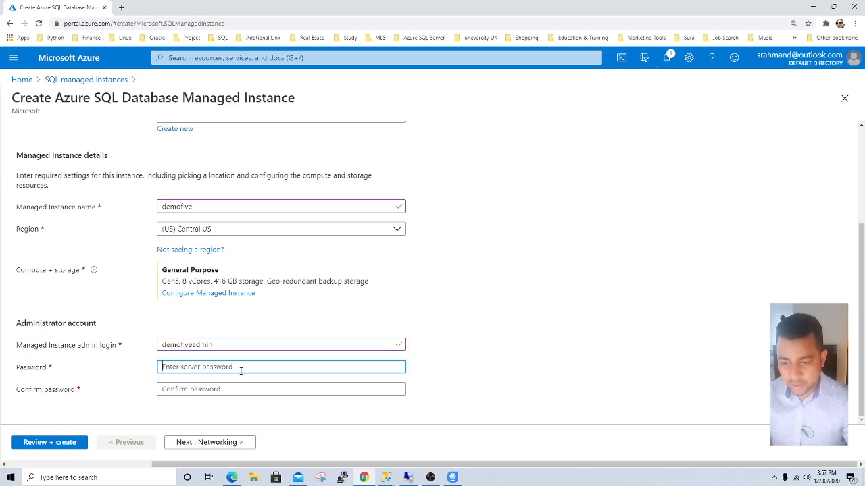
{"action": "type", "text": "••••••"}
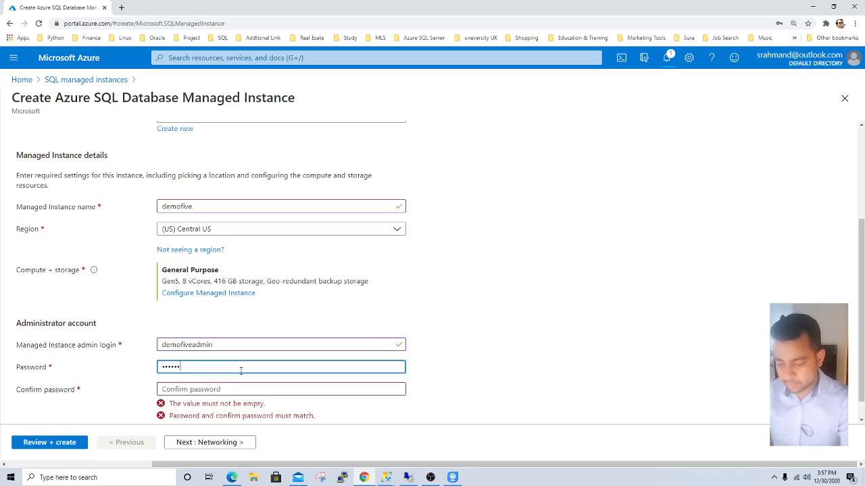
{"action": "type", "text": "••"}
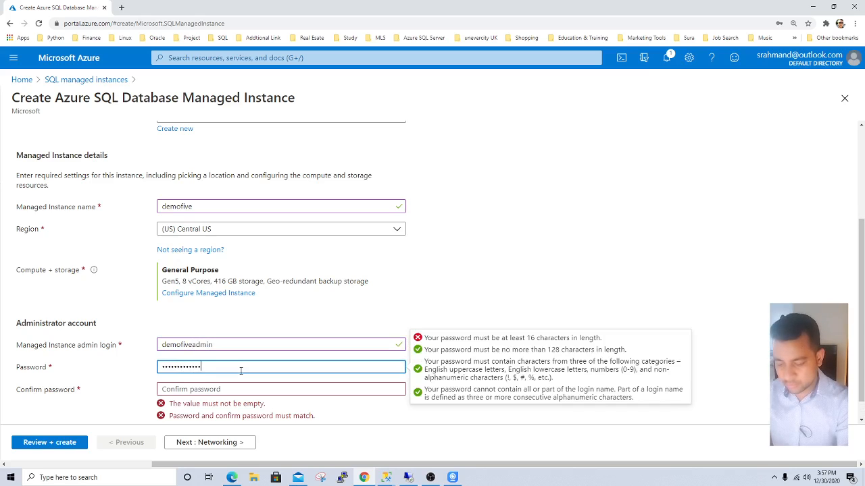
{"action": "type", "text": "•"}
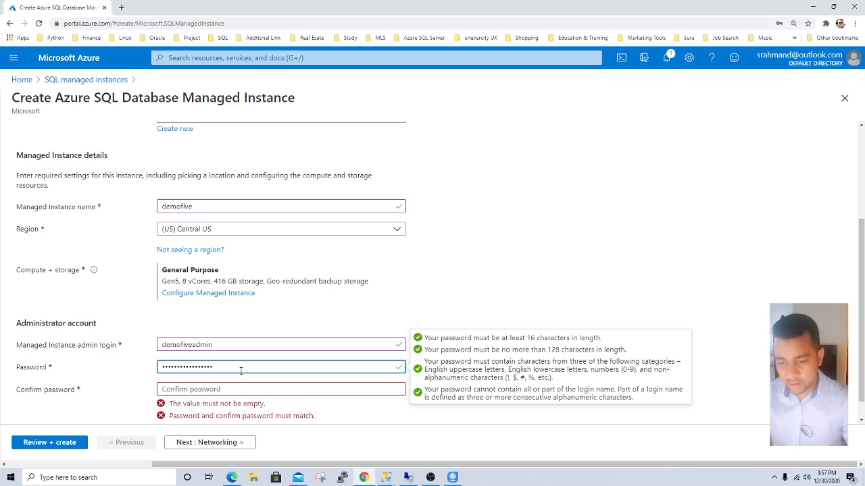
{"action": "left_click", "coordinate": [237, 394]}
{"action": "type", "text": "•"}
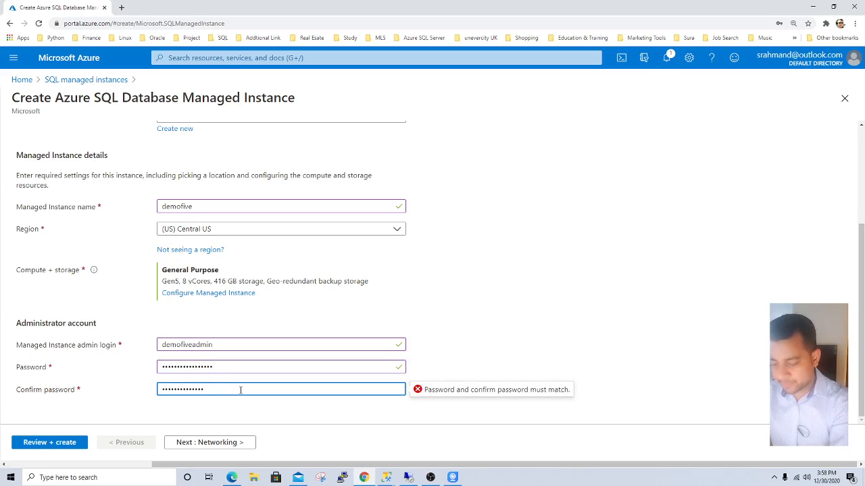
{"action": "type", "text": "•"}
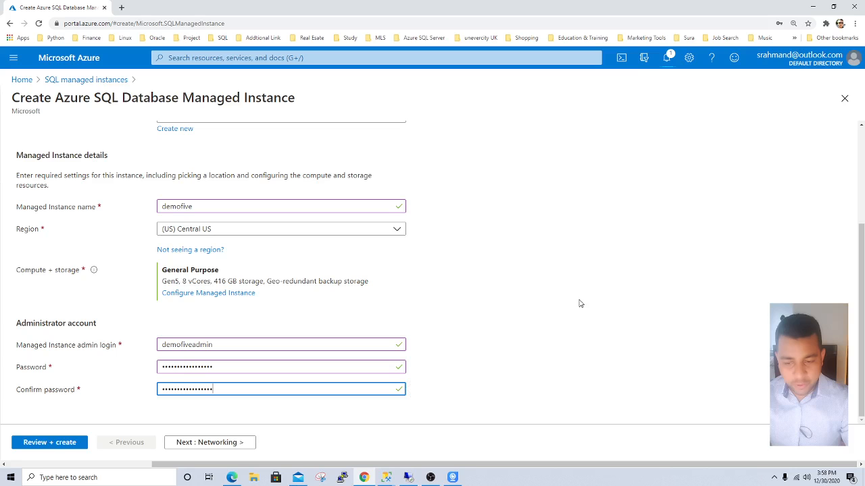
- Proceed to the networking settings and choose Proxy (Default) as the private endpoint connection type
{"action": "left_click", "coordinate": [242, 444]}
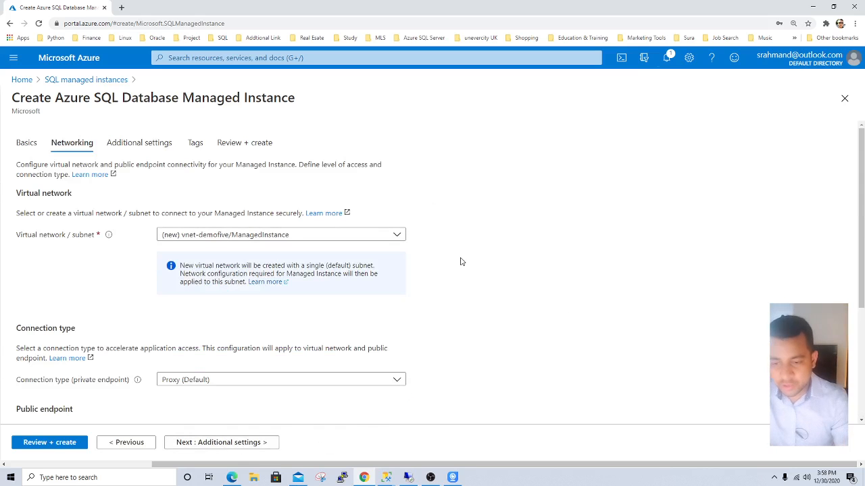
{"action": "scroll", "coordinate": [471, 262], "scroll_direction": "down", "scroll_amount": 2}
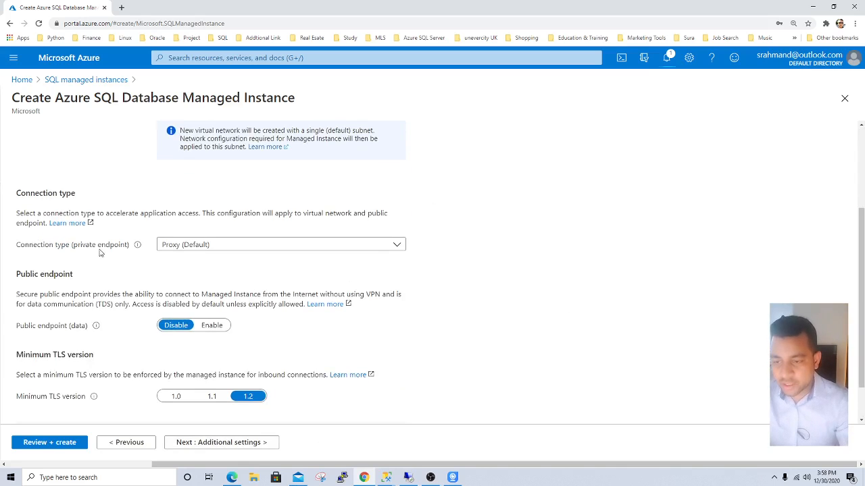
{"action": "left_click", "coordinate": [398, 247]}
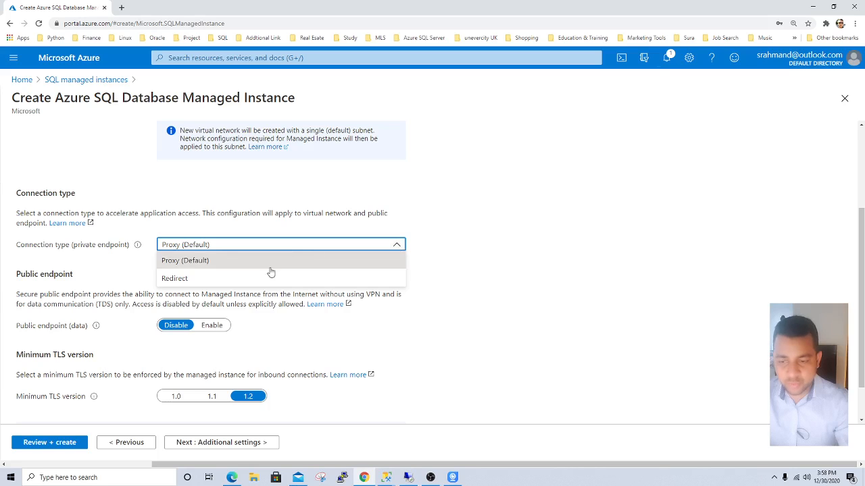
{"action": "left_click", "coordinate": [217, 262]}
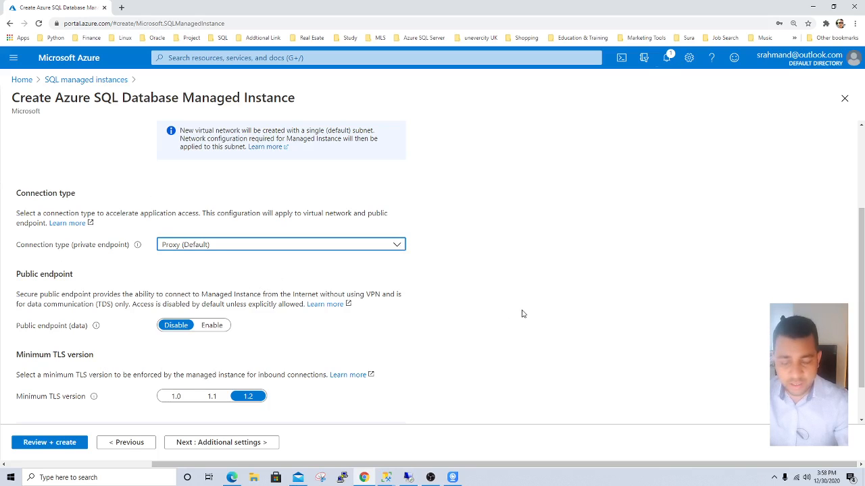
- Enable the public data endpoint and allow access from Internet
{"action": "scroll", "coordinate": [440, 281], "scroll_direction": "down", "scroll_amount": 1}
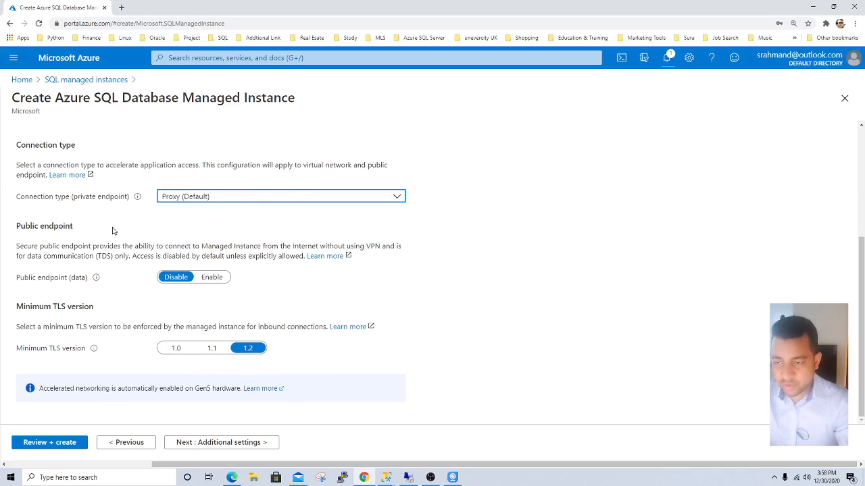
{"action": "left_click", "coordinate": [211, 277]}
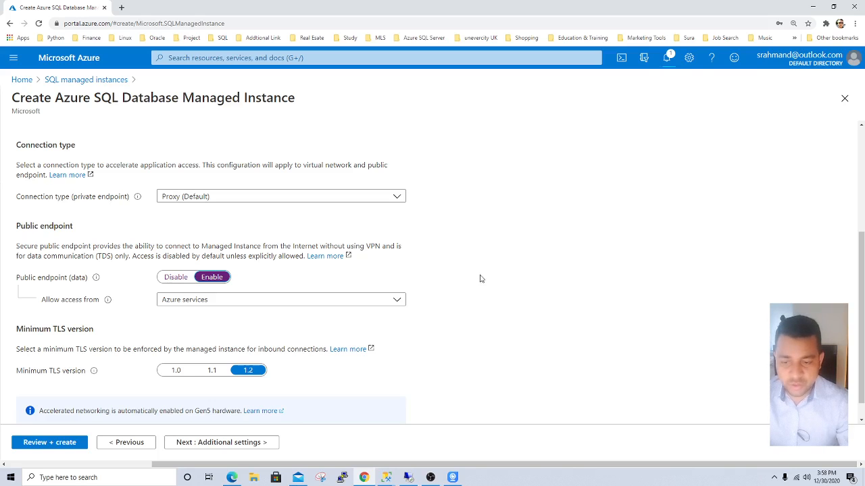
{"action": "left_click", "coordinate": [241, 309]}
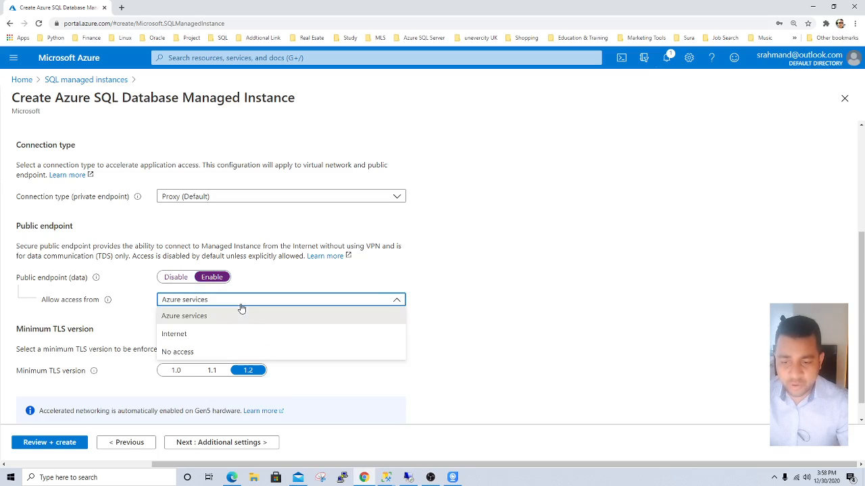
{"action": "left_click", "coordinate": [187, 337]}
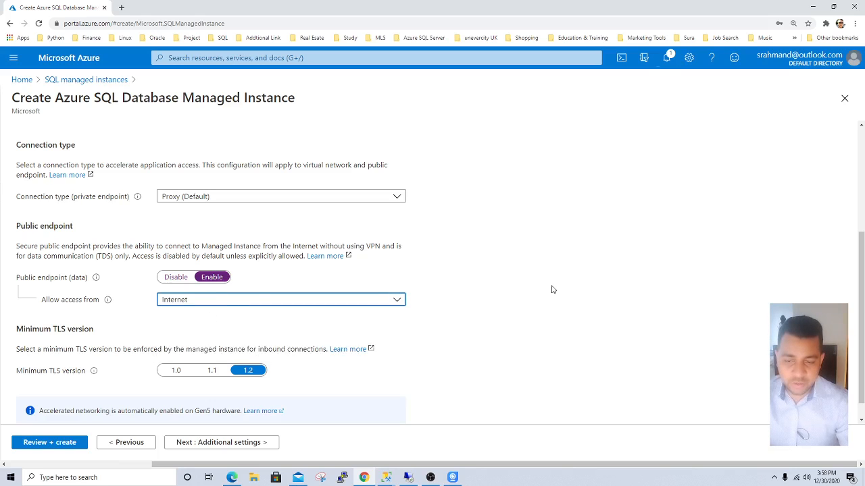
{"action": "left_click", "coordinate": [251, 303]}
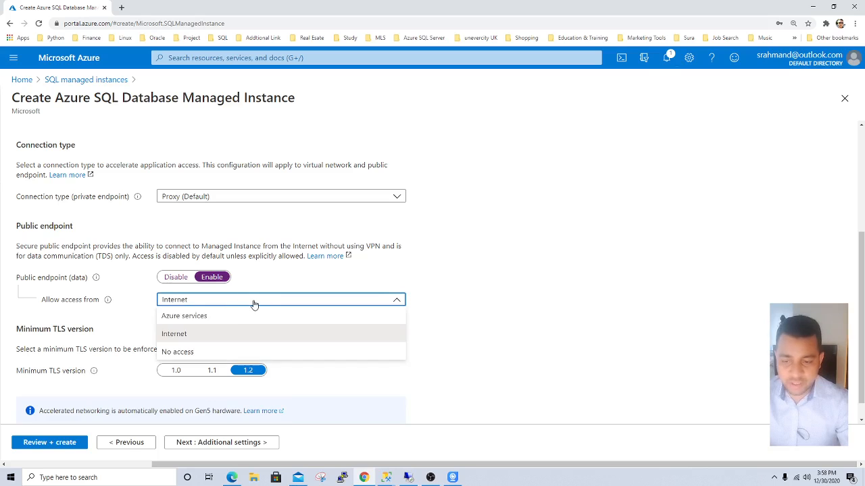
{"action": "left_click", "coordinate": [196, 337]}
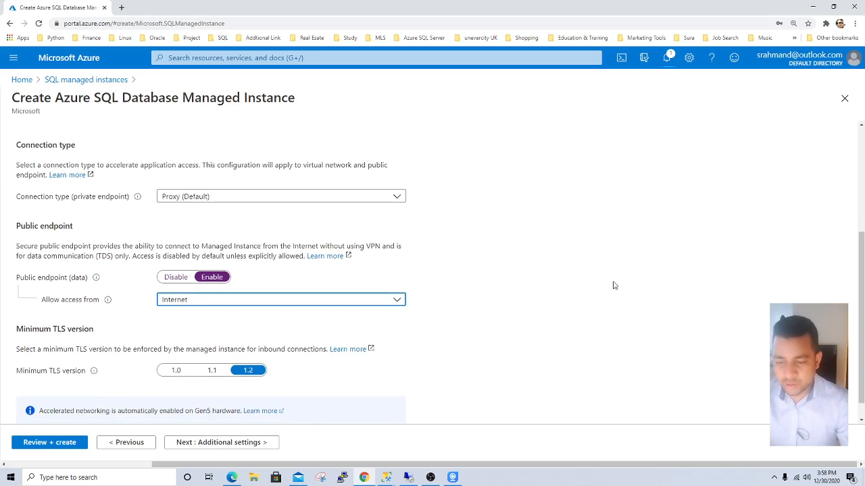
- Accept the default collation, time zone and failover settings, and continue to the final review without adding tags
{"action": "left_click", "coordinate": [237, 447]}
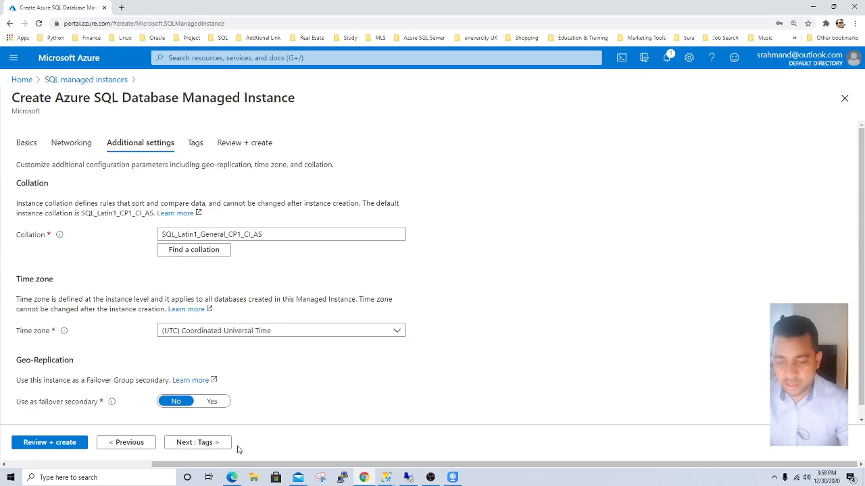
{"action": "scroll", "coordinate": [602, 308], "scroll_direction": "down", "scroll_amount": 1}
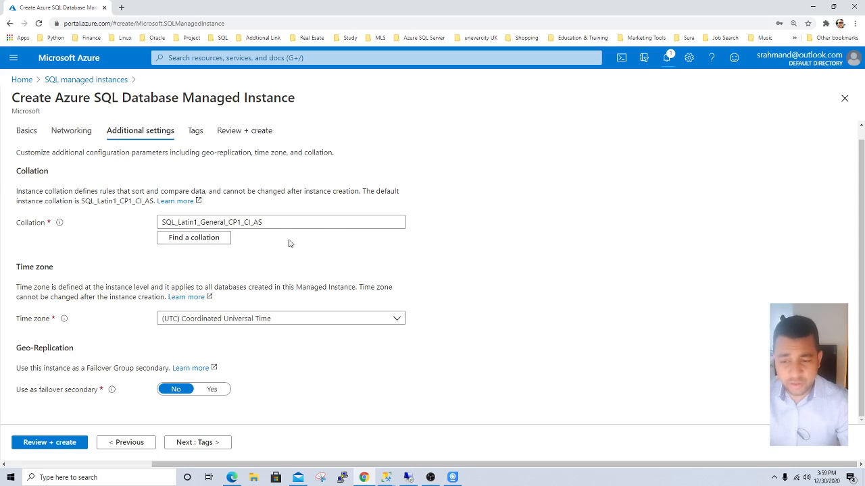
{"action": "scroll", "coordinate": [521, 294], "scroll_direction": "up", "scroll_amount": 1}
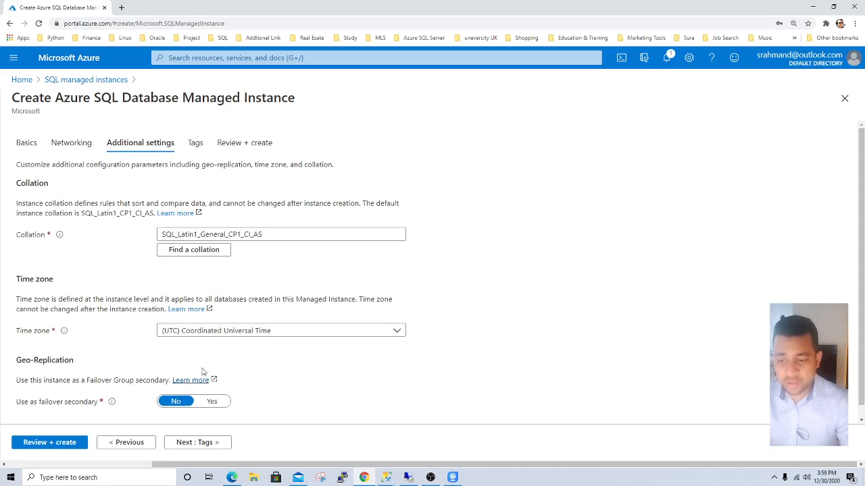
{"action": "scroll", "coordinate": [544, 331], "scroll_direction": "down", "scroll_amount": 1}
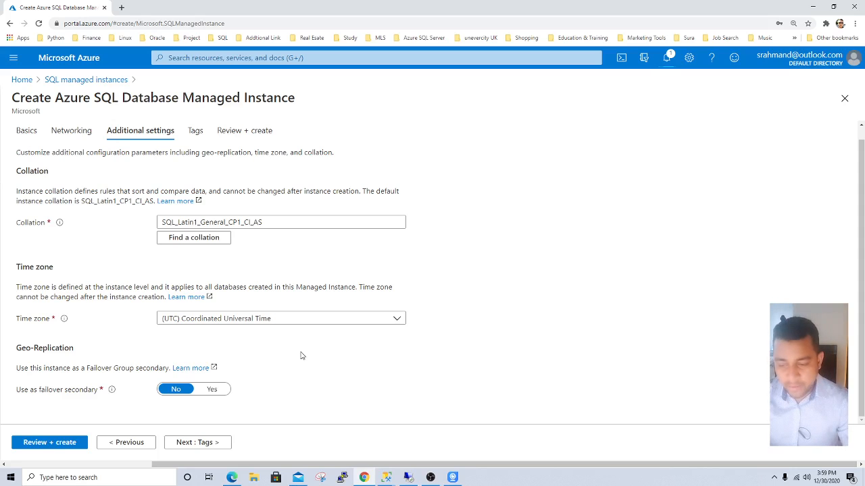
{"action": "left_click", "coordinate": [201, 445]}
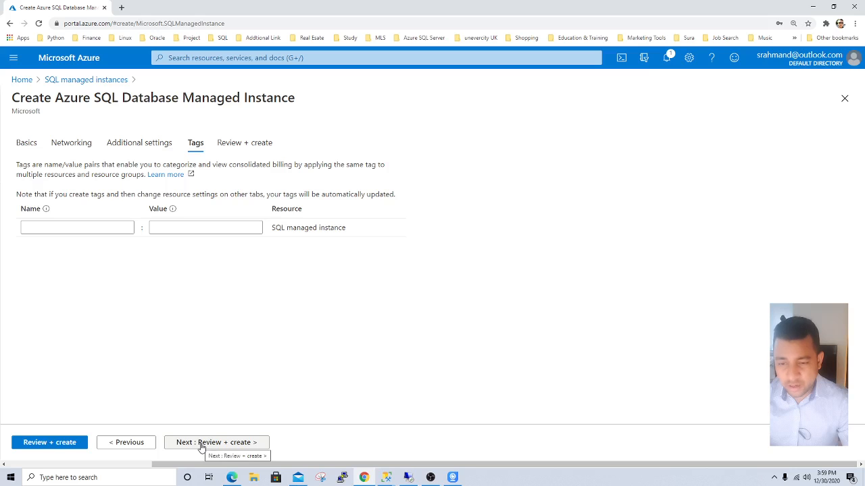
{"action": "left_click", "coordinate": [229, 443]}
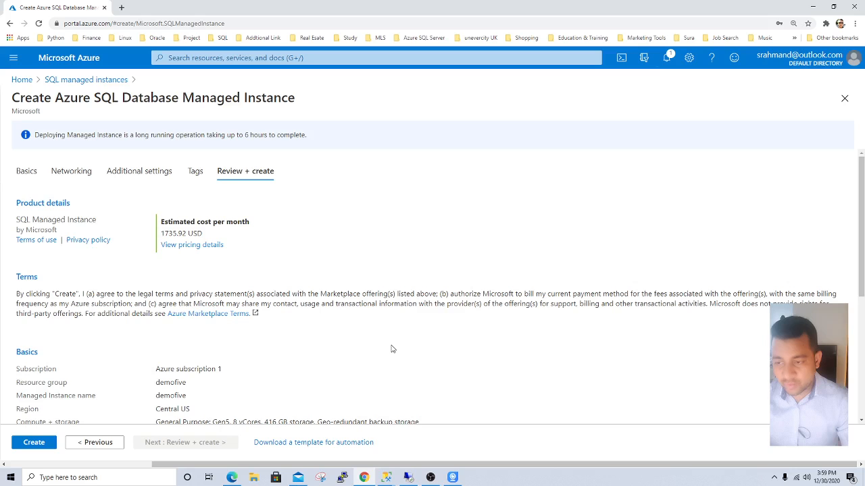
- Examine the review summary, including the estimated monthly cost, basics, networking and additional settings
{"action": "scroll", "coordinate": [392, 350], "scroll_direction": "down", "scroll_amount": 2}
{"action": "scroll", "coordinate": [385, 344], "scroll_direction": "up", "scroll_amount": 1}
{"action": "scroll", "coordinate": [385, 344], "scroll_direction": "up", "scroll_amount": 1}
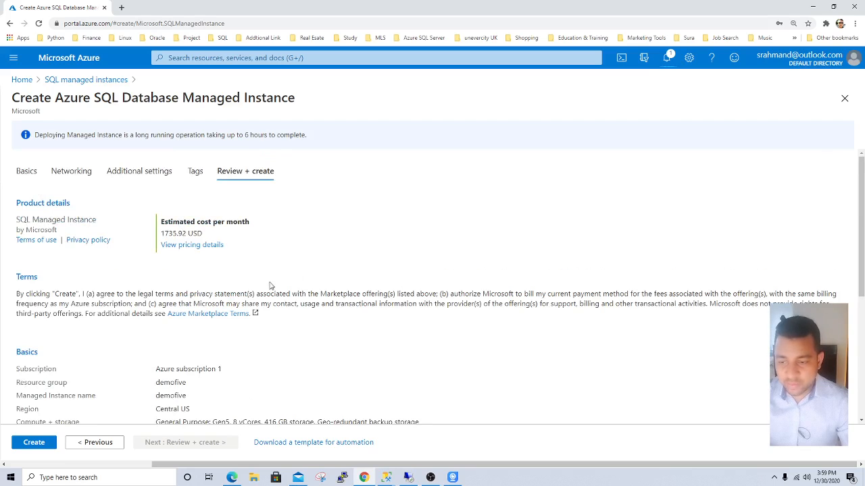
{"action": "scroll", "coordinate": [298, 282], "scroll_direction": "down", "scroll_amount": 4}
{"action": "scroll", "coordinate": [290, 262], "scroll_direction": "up", "scroll_amount": 2}
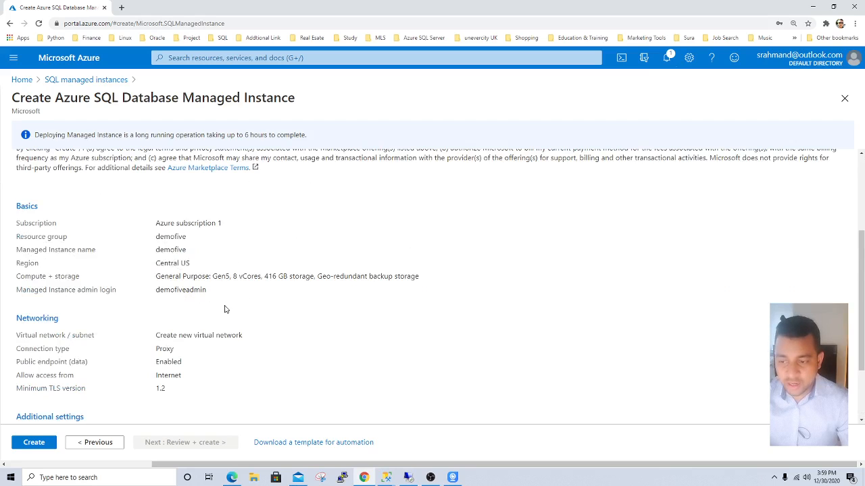
{"action": "scroll", "coordinate": [201, 305], "scroll_direction": "up", "scroll_amount": 1}
{"action": "scroll", "coordinate": [166, 333], "scroll_direction": "down", "scroll_amount": 3}
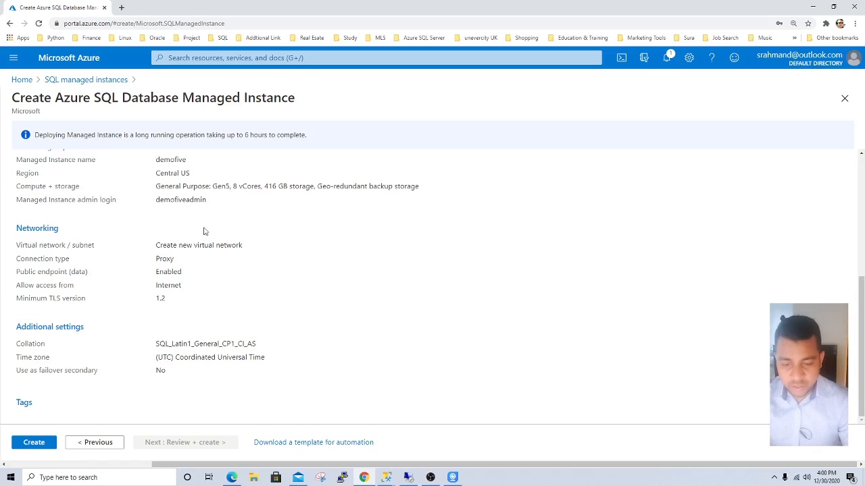
- Download the deployment template for automation and return to the managed instance review
{"action": "left_click", "coordinate": [315, 443]}
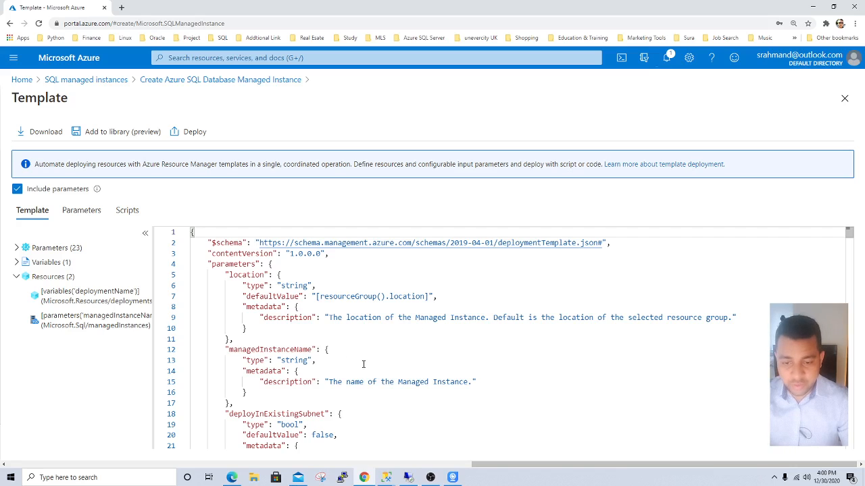
{"action": "left_click", "coordinate": [48, 133]}
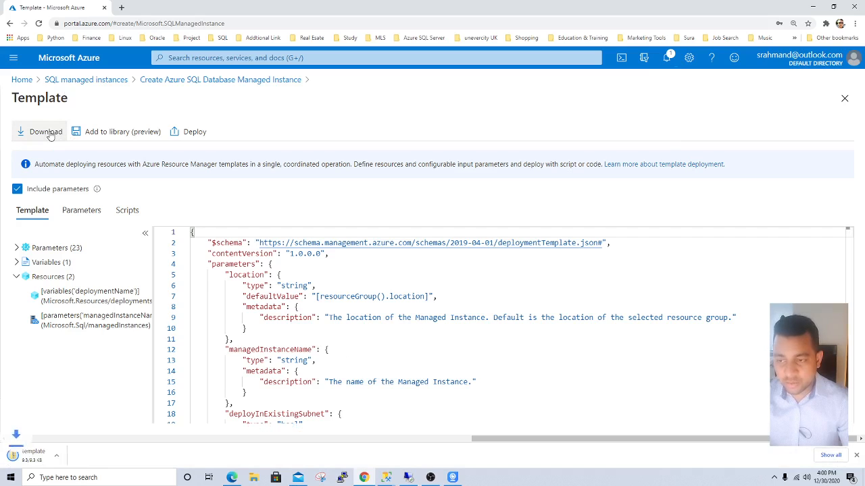
{"action": "left_click", "coordinate": [220, 81]}
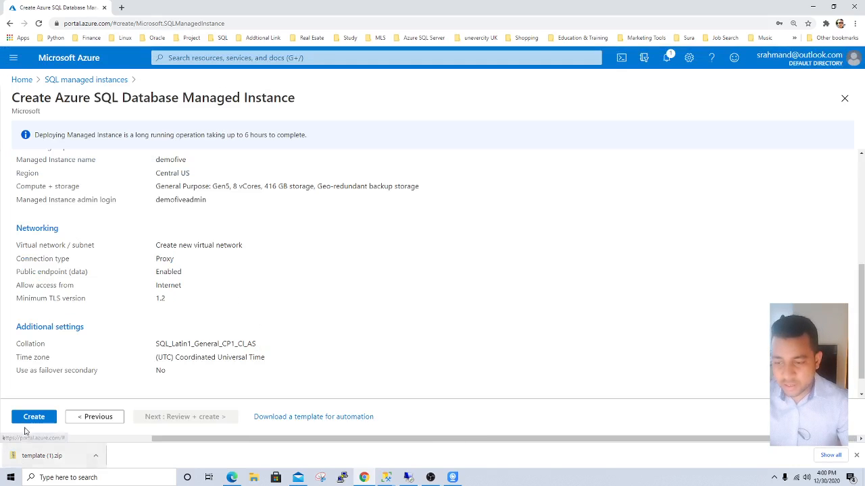
- Create the managed instance and download its deployment details
{"action": "left_click", "coordinate": [35, 422]}
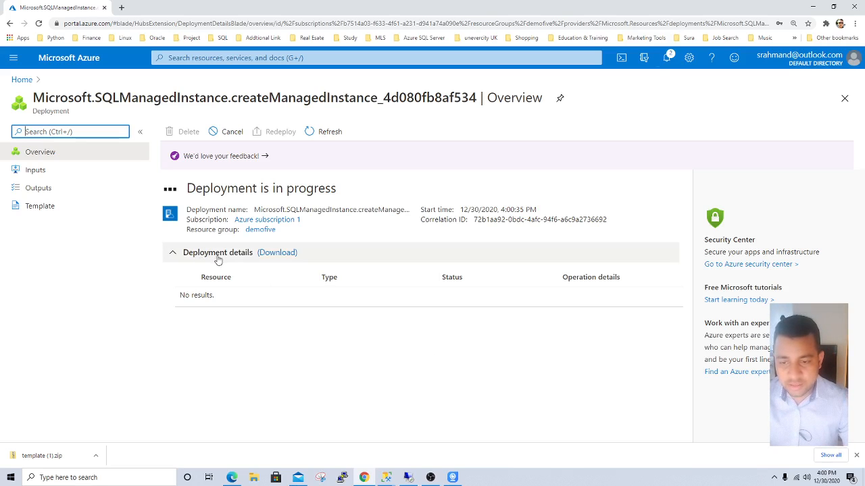
{"action": "left_click", "coordinate": [285, 252]}
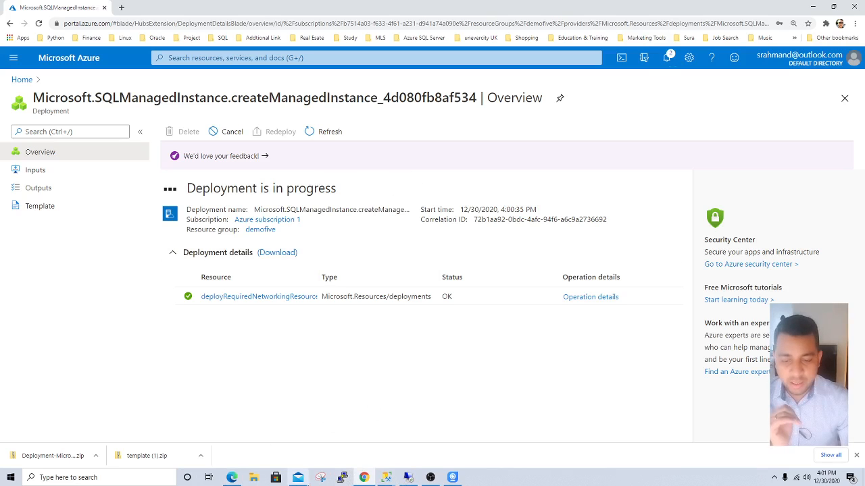
- Switch to SQL Server Management Studio's New Database dialog, close it, and return to the deployment overview in Chrome
{"action": "mouse_move", "coordinate": [387, 480]}
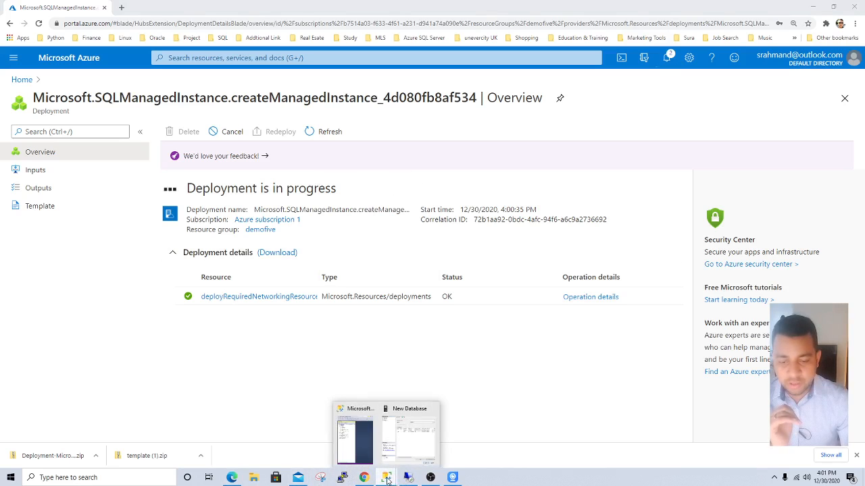
{"action": "left_click", "coordinate": [409, 435]}
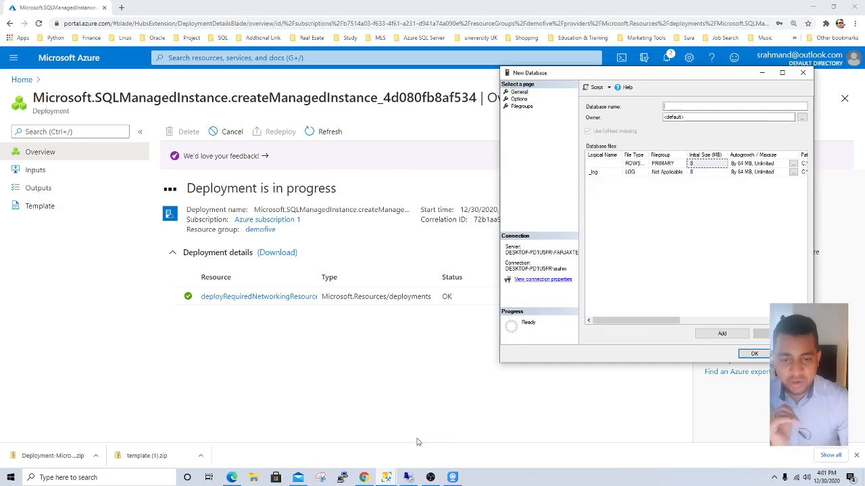
{"action": "left_click", "coordinate": [802, 73]}
{"action": "left_click", "coordinate": [812, 7]}
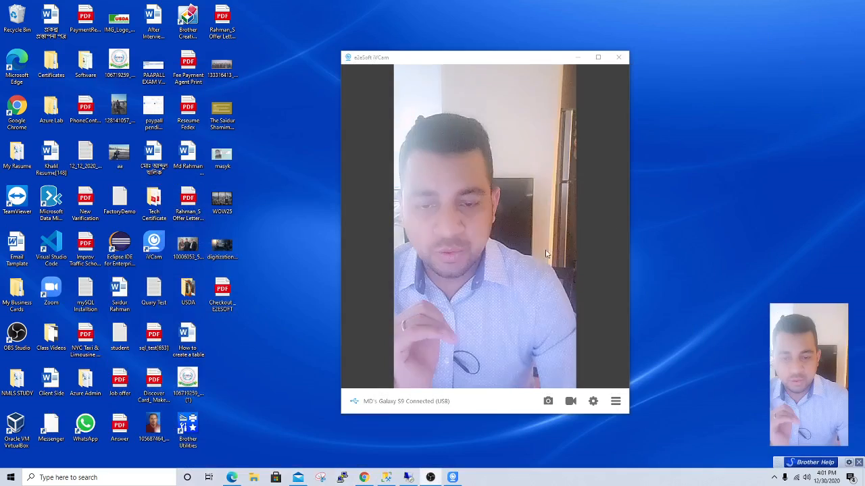
{"action": "left_click", "coordinate": [364, 477]}
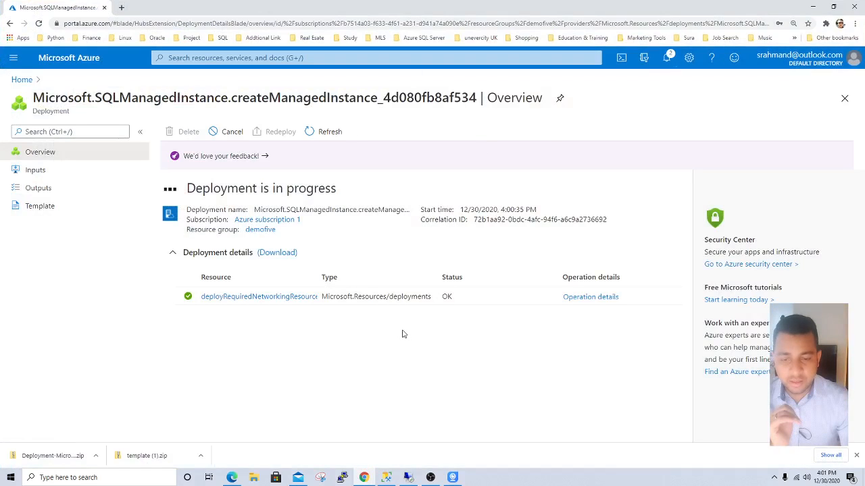